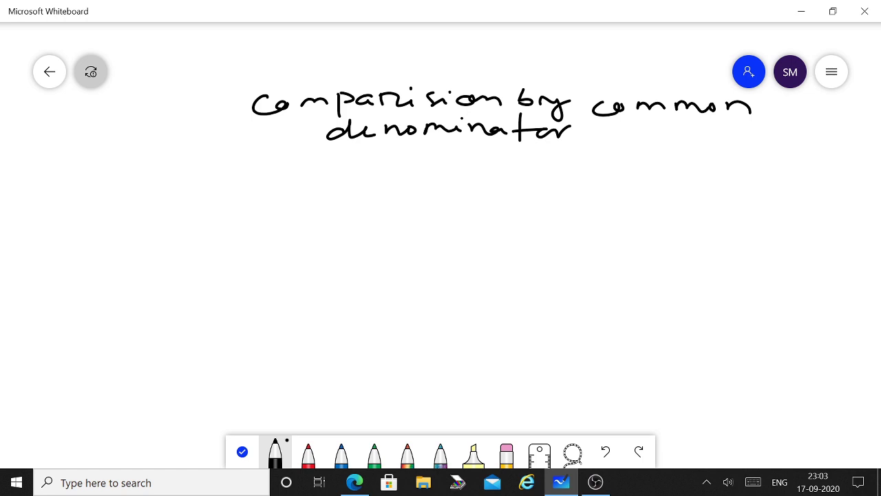
Write an underlined 'Ex' label followed by the fractions -3/4 and -5/6.
{"action": "mouse_move", "coordinate": [117, 148]}
{"action": "left_mouse_down"}
{"action": "mouse_move", "coordinate": [116, 170]}
{"action": "mouse_move", "coordinate": [141, 146]}
{"action": "left_mouse_up"}
{"action": "mouse_move", "coordinate": [116, 169]}
{"action": "left_mouse_down"}
{"action": "mouse_move", "coordinate": [126, 147]}
{"action": "mouse_move", "coordinate": [164, 160]}
{"action": "left_mouse_up"}
{"action": "left_click_drag", "start_coordinate": [107, 186], "coordinate": [173, 165]}
{"action": "left_click_drag", "start_coordinate": [222, 179], "coordinate": [233, 177]}
{"action": "mouse_move", "coordinate": [248, 163]}
{"action": "left_mouse_down"}
{"action": "mouse_move", "coordinate": [260, 164]}
{"action": "mouse_move", "coordinate": [245, 186]}
{"action": "mouse_move", "coordinate": [271, 181]}
{"action": "left_mouse_up"}
{"action": "left_click_drag", "start_coordinate": [263, 187], "coordinate": [279, 201]}
{"action": "mouse_move", "coordinate": [303, 176]}
{"action": "left_mouse_down"}
{"action": "mouse_move", "coordinate": [317, 172]}
{"action": "mouse_move", "coordinate": [315, 181]}
{"action": "left_mouse_up"}
{"action": "left_click_drag", "start_coordinate": [328, 177], "coordinate": [353, 164]}
{"action": "mouse_move", "coordinate": [351, 163]}
{"action": "left_mouse_down"}
{"action": "mouse_move", "coordinate": [362, 153]}
{"action": "mouse_move", "coordinate": [398, 154]}
{"action": "left_mouse_up"}
{"action": "left_click_drag", "start_coordinate": [401, 148], "coordinate": [406, 163]}
{"action": "left_click_drag", "start_coordinate": [398, 147], "coordinate": [427, 145]}
{"action": "left_click_drag", "start_coordinate": [394, 173], "coordinate": [417, 170]}
{"action": "mouse_move", "coordinate": [422, 173]}
{"action": "left_mouse_down"}
{"action": "mouse_move", "coordinate": [413, 186]}
{"action": "mouse_move", "coordinate": [423, 185]}
{"action": "left_mouse_up"}
Underline the denominators 4 and 6 and note that their LCM is 12.
{"action": "left_click_drag", "start_coordinate": [267, 213], "coordinate": [300, 204]}
{"action": "left_click_drag", "start_coordinate": [413, 204], "coordinate": [436, 201]}
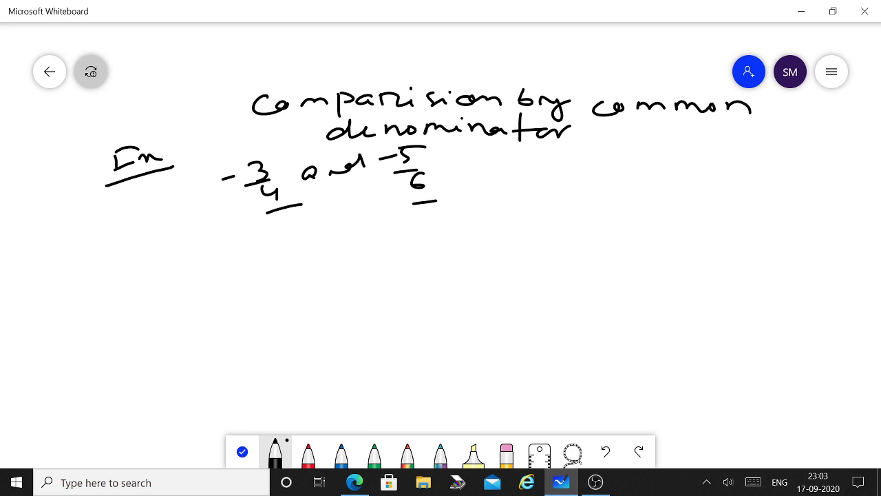
{"action": "left_click_drag", "start_coordinate": [495, 157], "coordinate": [510, 172]}
{"action": "mouse_move", "coordinate": [507, 167]}
{"action": "left_mouse_down"}
{"action": "mouse_move", "coordinate": [509, 182]}
{"action": "mouse_move", "coordinate": [521, 183]}
{"action": "left_mouse_up"}
{"action": "mouse_move", "coordinate": [547, 155]}
{"action": "left_mouse_down"}
{"action": "mouse_move", "coordinate": [546, 175]}
{"action": "mouse_move", "coordinate": [578, 174]}
{"action": "mouse_move", "coordinate": [582, 162]}
{"action": "left_mouse_up"}
{"action": "mouse_move", "coordinate": [603, 157]}
{"action": "left_mouse_down"}
{"action": "mouse_move", "coordinate": [604, 174]}
{"action": "mouse_move", "coordinate": [643, 167]}
{"action": "left_mouse_up"}
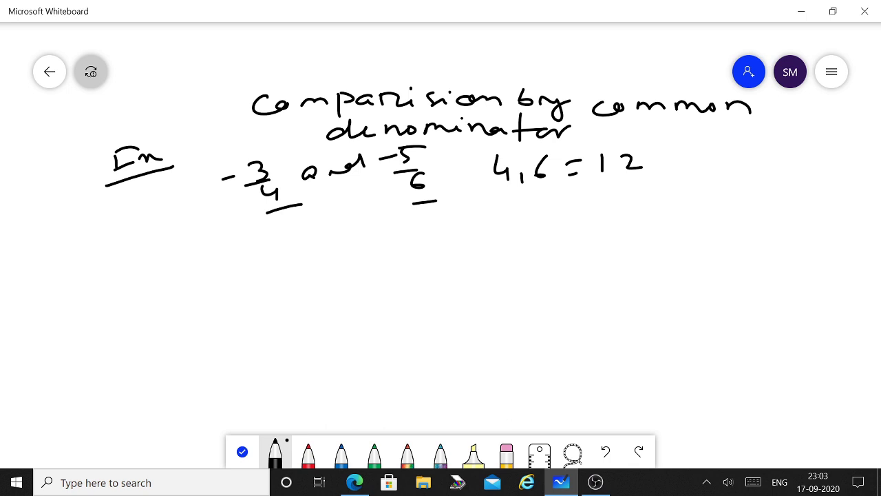
Rewrite -3/4 as (-3×3)/(4×3) = -9/12.
{"action": "mouse_move", "coordinate": [303, 230]}
{"action": "left_mouse_down"}
{"action": "mouse_move", "coordinate": [348, 224]}
{"action": "mouse_move", "coordinate": [342, 232]}
{"action": "left_mouse_up"}
{"action": "mouse_move", "coordinate": [320, 241]}
{"action": "left_mouse_down"}
{"action": "mouse_move", "coordinate": [376, 236]}
{"action": "mouse_move", "coordinate": [334, 258]}
{"action": "mouse_move", "coordinate": [350, 255]}
{"action": "left_mouse_up"}
{"action": "mouse_move", "coordinate": [346, 251]}
{"action": "left_mouse_down"}
{"action": "mouse_move", "coordinate": [346, 270]}
{"action": "mouse_move", "coordinate": [373, 258]}
{"action": "mouse_move", "coordinate": [359, 263]}
{"action": "left_mouse_up"}
{"action": "mouse_move", "coordinate": [380, 248]}
{"action": "left_mouse_down"}
{"action": "mouse_move", "coordinate": [389, 252]}
{"action": "mouse_move", "coordinate": [379, 261]}
{"action": "left_mouse_up"}
{"action": "left_click_drag", "start_coordinate": [369, 215], "coordinate": [382, 227]}
{"action": "mouse_move", "coordinate": [380, 215]}
{"action": "left_mouse_down"}
{"action": "mouse_move", "coordinate": [391, 236]}
{"action": "mouse_move", "coordinate": [427, 233]}
{"action": "left_mouse_up"}
{"action": "left_click_drag", "start_coordinate": [419, 226], "coordinate": [468, 220]}
{"action": "mouse_move", "coordinate": [493, 208]}
{"action": "left_mouse_down"}
{"action": "mouse_move", "coordinate": [478, 230]}
{"action": "mouse_move", "coordinate": [510, 229]}
{"action": "left_mouse_up"}
{"action": "mouse_move", "coordinate": [487, 238]}
{"action": "left_mouse_down"}
{"action": "mouse_move", "coordinate": [489, 254]}
{"action": "mouse_move", "coordinate": [526, 251]}
{"action": "left_mouse_up"}
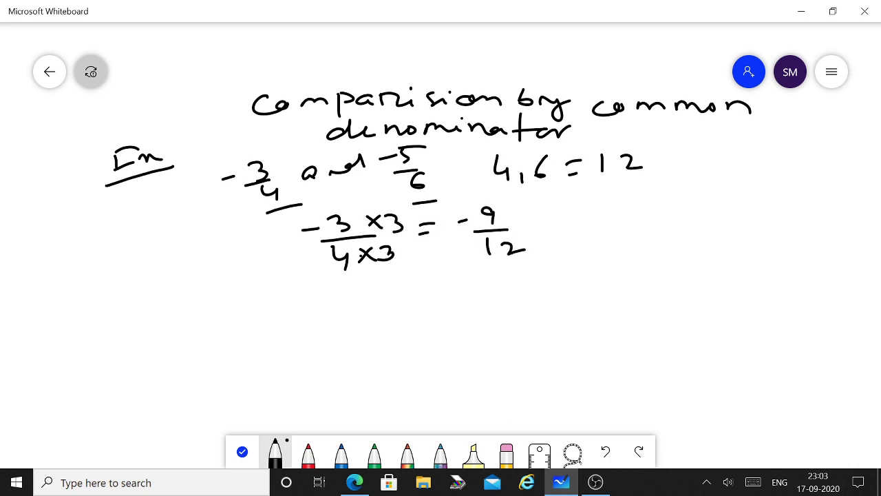
Rewrite -5/6 as (-5×2)/(6×2) = -10/12.
{"action": "left_click_drag", "start_coordinate": [562, 212], "coordinate": [571, 210]}
{"action": "mouse_move", "coordinate": [590, 203]}
{"action": "left_mouse_down"}
{"action": "mouse_move", "coordinate": [586, 219]}
{"action": "mouse_move", "coordinate": [630, 202]}
{"action": "left_mouse_up"}
{"action": "mouse_move", "coordinate": [579, 235]}
{"action": "left_mouse_down"}
{"action": "mouse_move", "coordinate": [626, 230]}
{"action": "mouse_move", "coordinate": [588, 257]}
{"action": "left_mouse_up"}
{"action": "mouse_move", "coordinate": [621, 230]}
{"action": "left_mouse_down"}
{"action": "mouse_move", "coordinate": [670, 227]}
{"action": "mouse_move", "coordinate": [617, 260]}
{"action": "left_mouse_up"}
{"action": "mouse_move", "coordinate": [615, 243]}
{"action": "left_mouse_down"}
{"action": "mouse_move", "coordinate": [638, 260]}
{"action": "mouse_move", "coordinate": [665, 257]}
{"action": "left_mouse_up"}
{"action": "mouse_move", "coordinate": [638, 205]}
{"action": "left_mouse_down"}
{"action": "mouse_move", "coordinate": [652, 219]}
{"action": "mouse_move", "coordinate": [636, 221]}
{"action": "left_mouse_up"}
{"action": "left_click_drag", "start_coordinate": [664, 205], "coordinate": [683, 217]}
{"action": "left_click_drag", "start_coordinate": [694, 234], "coordinate": [742, 204]}
{"action": "left_click", "coordinate": [729, 205]}
{"action": "mouse_move", "coordinate": [754, 195]}
{"action": "left_mouse_down"}
{"action": "mouse_move", "coordinate": [776, 204]}
{"action": "mouse_move", "coordinate": [744, 222]}
{"action": "mouse_move", "coordinate": [781, 218]}
{"action": "mouse_move", "coordinate": [774, 202]}
{"action": "mouse_move", "coordinate": [752, 244]}
{"action": "left_mouse_up"}
{"action": "left_click_drag", "start_coordinate": [761, 232], "coordinate": [787, 243]}
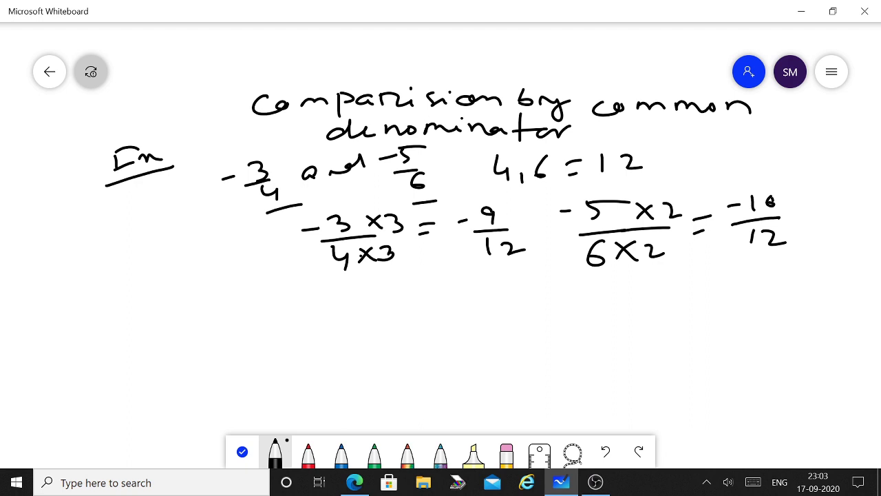
Tick -9/12 and -10/12, then conclude -3/4 > -5/6.
{"action": "left_click_drag", "start_coordinate": [503, 198], "coordinate": [535, 191]}
{"action": "left_click_drag", "start_coordinate": [755, 170], "coordinate": [783, 166]}
{"action": "left_click_drag", "start_coordinate": [408, 284], "coordinate": [424, 279]}
{"action": "mouse_move", "coordinate": [429, 272]}
{"action": "left_mouse_down"}
{"action": "mouse_move", "coordinate": [440, 278]}
{"action": "mouse_move", "coordinate": [431, 288]}
{"action": "left_mouse_up"}
{"action": "mouse_move", "coordinate": [427, 292]}
{"action": "left_mouse_down"}
{"action": "mouse_move", "coordinate": [462, 305]}
{"action": "mouse_move", "coordinate": [463, 316]}
{"action": "left_mouse_up"}
{"action": "mouse_move", "coordinate": [474, 274]}
{"action": "left_mouse_down"}
{"action": "mouse_move", "coordinate": [482, 294]}
{"action": "mouse_move", "coordinate": [524, 275]}
{"action": "left_mouse_up"}
{"action": "left_click_drag", "start_coordinate": [543, 268], "coordinate": [541, 284]}
{"action": "left_click_drag", "start_coordinate": [532, 264], "coordinate": [563, 264]}
{"action": "left_click_drag", "start_coordinate": [535, 290], "coordinate": [551, 287]}
{"action": "left_click_drag", "start_coordinate": [558, 289], "coordinate": [544, 307]}
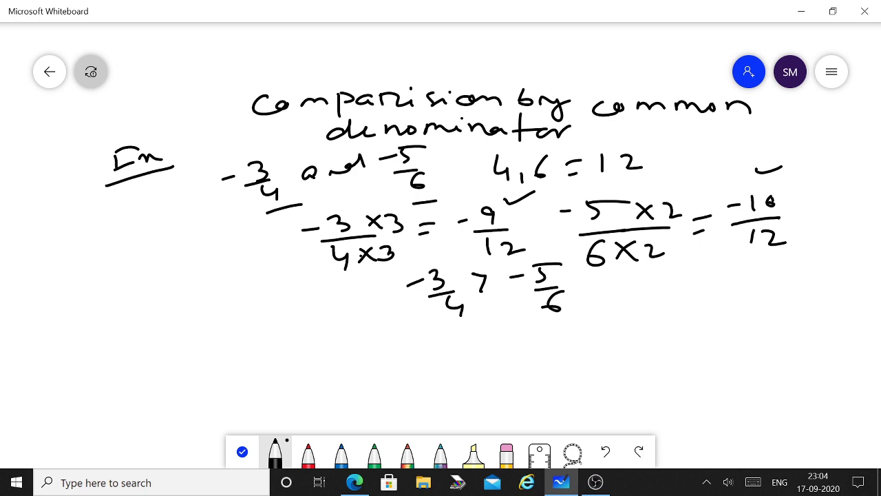
Wipe the first example with the eraser's Clear canvas option, then return to the black pen.
{"action": "left_click", "coordinate": [507, 452]}
{"action": "left_click", "coordinate": [507, 452]}
{"action": "left_click", "coordinate": [551, 418]}
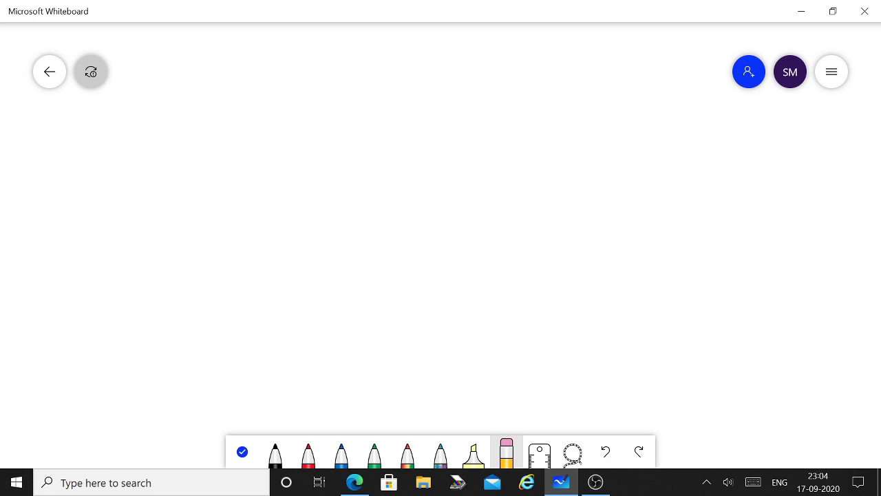
{"action": "left_click", "coordinate": [275, 453]}
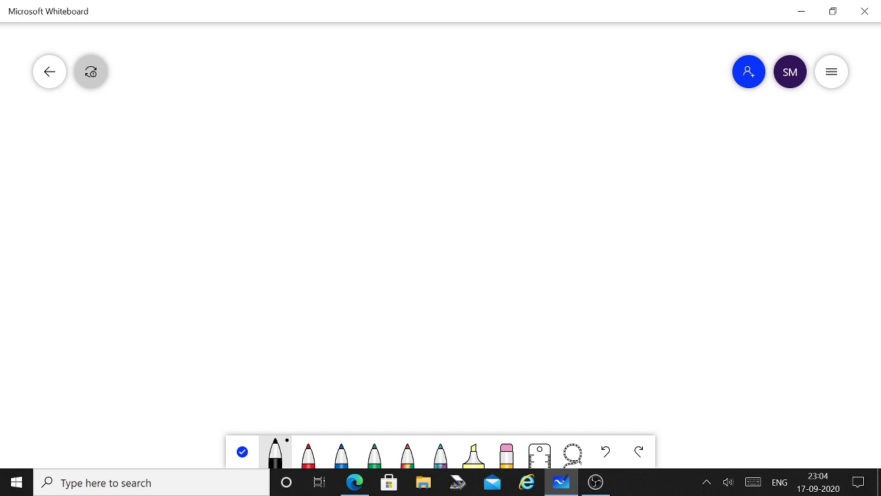
Handwrite 'Ex' at the top left of the canvas and underline it.
{"action": "mouse_move", "coordinate": [153, 81]}
{"action": "left_mouse_down"}
{"action": "mouse_move", "coordinate": [154, 102]}
{"action": "mouse_move", "coordinate": [171, 80]}
{"action": "mouse_move", "coordinate": [172, 101]}
{"action": "left_mouse_up"}
{"action": "left_click_drag", "start_coordinate": [182, 85], "coordinate": [202, 96]}
{"action": "left_click_drag", "start_coordinate": [153, 117], "coordinate": [204, 106]}
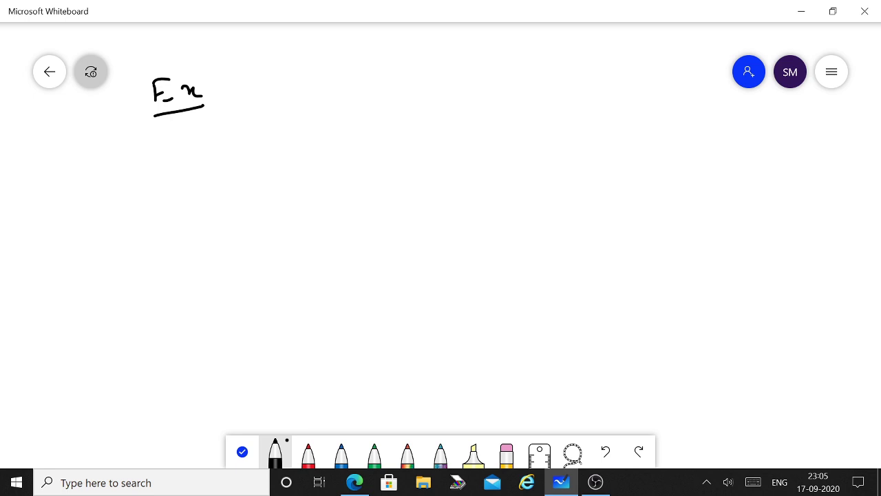
Write the fractions -3/4, -2/3, -5/6 and 7/8 in a row.
{"action": "mouse_move", "coordinate": [225, 122]}
{"action": "left_mouse_down"}
{"action": "mouse_move", "coordinate": [250, 111]}
{"action": "mouse_move", "coordinate": [252, 124]}
{"action": "mouse_move", "coordinate": [276, 128]}
{"action": "mouse_move", "coordinate": [264, 153]}
{"action": "mouse_move", "coordinate": [270, 157]}
{"action": "left_mouse_up"}
{"action": "mouse_move", "coordinate": [297, 128]}
{"action": "left_mouse_down"}
{"action": "mouse_move", "coordinate": [330, 108]}
{"action": "mouse_move", "coordinate": [355, 113]}
{"action": "mouse_move", "coordinate": [352, 148]}
{"action": "left_mouse_up"}
{"action": "mouse_move", "coordinate": [383, 125]}
{"action": "left_mouse_down"}
{"action": "mouse_move", "coordinate": [380, 132]}
{"action": "mouse_move", "coordinate": [403, 103]}
{"action": "mouse_move", "coordinate": [422, 109]}
{"action": "left_mouse_up"}
{"action": "left_click_drag", "start_coordinate": [422, 95], "coordinate": [437, 91]}
{"action": "mouse_move", "coordinate": [420, 123]}
{"action": "left_mouse_down"}
{"action": "mouse_move", "coordinate": [442, 118]}
{"action": "mouse_move", "coordinate": [425, 138]}
{"action": "mouse_move", "coordinate": [437, 140]}
{"action": "left_mouse_up"}
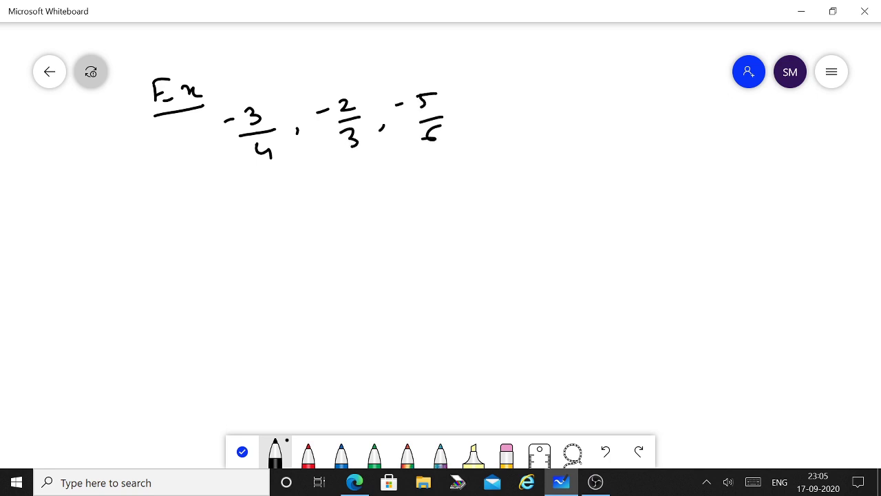
{"action": "mouse_move", "coordinate": [480, 95]}
{"action": "left_mouse_down"}
{"action": "mouse_move", "coordinate": [492, 92]}
{"action": "mouse_move", "coordinate": [486, 106]}
{"action": "left_mouse_up"}
{"action": "mouse_move", "coordinate": [474, 111]}
{"action": "left_mouse_down"}
{"action": "mouse_move", "coordinate": [498, 106]}
{"action": "mouse_move", "coordinate": [491, 126]}
{"action": "mouse_move", "coordinate": [507, 108]}
{"action": "left_mouse_up"}
Underline the denominators 4, 3, 6 and 8 and write LCM = 24.
{"action": "left_click_drag", "start_coordinate": [265, 167], "coordinate": [286, 165]}
{"action": "left_click_drag", "start_coordinate": [349, 156], "coordinate": [369, 153]}
{"action": "left_click_drag", "start_coordinate": [431, 149], "coordinate": [508, 137]}
{"action": "left_click_drag", "start_coordinate": [561, 110], "coordinate": [581, 123]}
{"action": "mouse_move", "coordinate": [599, 114]}
{"action": "left_mouse_down"}
{"action": "mouse_move", "coordinate": [599, 122]}
{"action": "mouse_move", "coordinate": [629, 109]}
{"action": "mouse_move", "coordinate": [636, 120]}
{"action": "left_mouse_up"}
{"action": "left_click_drag", "start_coordinate": [643, 115], "coordinate": [652, 114]}
{"action": "left_click_drag", "start_coordinate": [648, 110], "coordinate": [693, 109]}
{"action": "left_click_drag", "start_coordinate": [693, 102], "coordinate": [695, 120]}
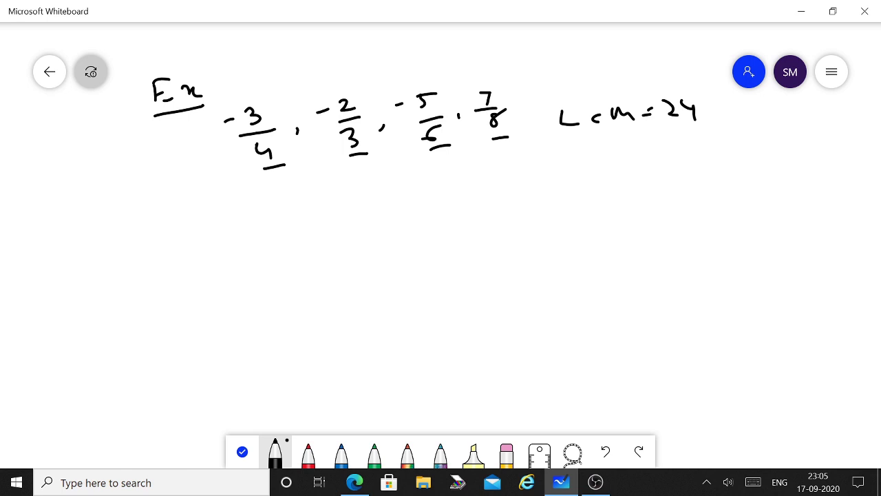
Rewrite -3/4 as (-3×6)/(4×6) = -18/24.
{"action": "mouse_move", "coordinate": [215, 188]}
{"action": "left_mouse_down"}
{"action": "mouse_move", "coordinate": [274, 196]}
{"action": "mouse_move", "coordinate": [243, 225]}
{"action": "left_mouse_up"}
{"action": "mouse_move", "coordinate": [257, 212]}
{"action": "left_mouse_down"}
{"action": "mouse_move", "coordinate": [268, 223]}
{"action": "mouse_move", "coordinate": [255, 222]}
{"action": "mouse_move", "coordinate": [279, 221]}
{"action": "left_mouse_up"}
{"action": "left_click_drag", "start_coordinate": [262, 180], "coordinate": [273, 191]}
{"action": "mouse_move", "coordinate": [272, 179]}
{"action": "left_mouse_down"}
{"action": "mouse_move", "coordinate": [264, 191]}
{"action": "mouse_move", "coordinate": [291, 187]}
{"action": "left_mouse_up"}
{"action": "mouse_move", "coordinate": [316, 200]}
{"action": "left_mouse_down"}
{"action": "mouse_move", "coordinate": [324, 187]}
{"action": "mouse_move", "coordinate": [373, 183]}
{"action": "left_mouse_up"}
{"action": "mouse_move", "coordinate": [396, 166]}
{"action": "left_mouse_down"}
{"action": "mouse_move", "coordinate": [386, 170]}
{"action": "mouse_move", "coordinate": [397, 188]}
{"action": "mouse_move", "coordinate": [384, 211]}
{"action": "mouse_move", "coordinate": [401, 208]}
{"action": "mouse_move", "coordinate": [399, 217]}
{"action": "left_mouse_up"}
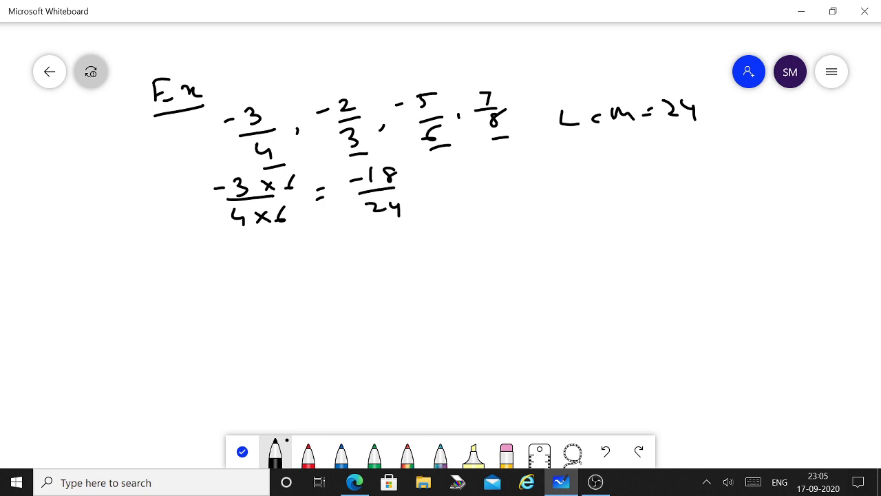
Convert -2/3 to (-2×8)/(3×8) = -16/24.
{"action": "left_click_drag", "start_coordinate": [438, 178], "coordinate": [517, 182]}
{"action": "mouse_move", "coordinate": [452, 205]}
{"action": "left_mouse_down"}
{"action": "mouse_move", "coordinate": [467, 200]}
{"action": "mouse_move", "coordinate": [463, 214]}
{"action": "mouse_move", "coordinate": [504, 210]}
{"action": "left_mouse_up"}
{"action": "mouse_move", "coordinate": [497, 197]}
{"action": "left_mouse_down"}
{"action": "mouse_move", "coordinate": [487, 210]}
{"action": "mouse_move", "coordinate": [513, 207]}
{"action": "left_mouse_up"}
{"action": "mouse_move", "coordinate": [491, 172]}
{"action": "left_mouse_down"}
{"action": "mouse_move", "coordinate": [500, 163]}
{"action": "mouse_move", "coordinate": [503, 176]}
{"action": "mouse_move", "coordinate": [555, 181]}
{"action": "left_mouse_up"}
{"action": "mouse_move", "coordinate": [544, 171]}
{"action": "left_mouse_down"}
{"action": "mouse_move", "coordinate": [608, 161]}
{"action": "mouse_move", "coordinate": [632, 168]}
{"action": "mouse_move", "coordinate": [618, 194]}
{"action": "mouse_move", "coordinate": [637, 197]}
{"action": "left_mouse_up"}
{"action": "left_click_drag", "start_coordinate": [622, 144], "coordinate": [620, 159]}
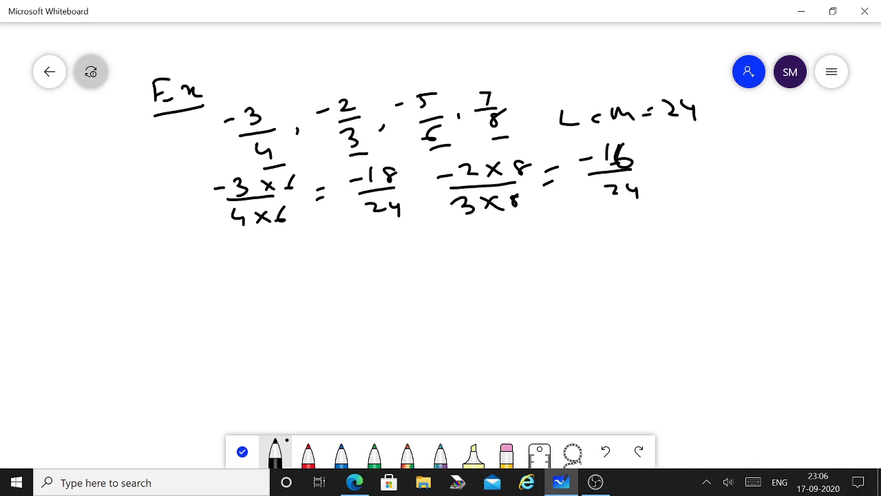
Convert -5/6 to (-5×4)/(6×4) = -20/24 on the next row.
{"action": "left_click_drag", "start_coordinate": [257, 248], "coordinate": [269, 247]}
{"action": "left_click_drag", "start_coordinate": [282, 239], "coordinate": [283, 256]}
{"action": "left_click_drag", "start_coordinate": [278, 238], "coordinate": [306, 235]}
{"action": "mouse_move", "coordinate": [272, 263]}
{"action": "left_mouse_down"}
{"action": "mouse_move", "coordinate": [321, 257]}
{"action": "mouse_move", "coordinate": [279, 283]}
{"action": "mouse_move", "coordinate": [332, 277]}
{"action": "left_mouse_up"}
{"action": "left_click_drag", "start_coordinate": [329, 270], "coordinate": [330, 285]}
{"action": "mouse_move", "coordinate": [312, 234]}
{"action": "left_mouse_down"}
{"action": "mouse_move", "coordinate": [321, 247]}
{"action": "mouse_move", "coordinate": [312, 249]}
{"action": "mouse_move", "coordinate": [344, 243]}
{"action": "left_mouse_up"}
{"action": "mouse_move", "coordinate": [341, 235]}
{"action": "left_mouse_down"}
{"action": "mouse_move", "coordinate": [343, 254]}
{"action": "mouse_move", "coordinate": [374, 259]}
{"action": "left_mouse_up"}
{"action": "left_click_drag", "start_coordinate": [362, 252], "coordinate": [448, 232]}
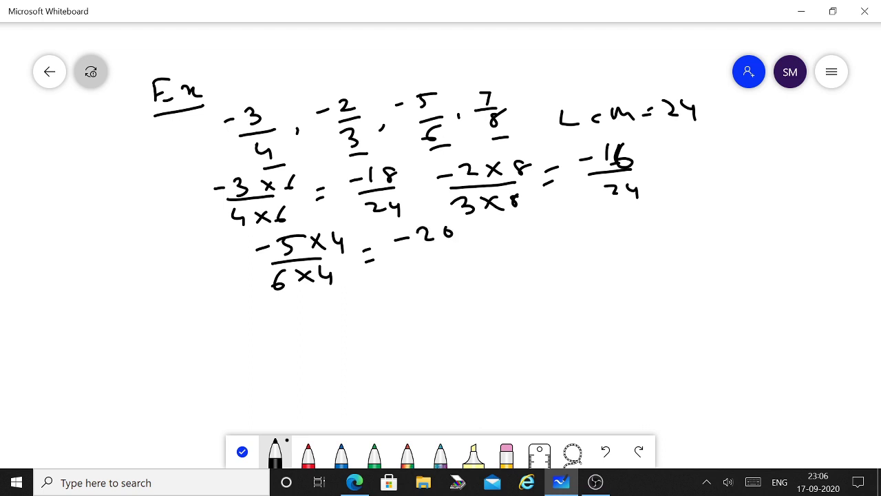
{"action": "mouse_move", "coordinate": [406, 255]}
{"action": "left_mouse_down"}
{"action": "mouse_move", "coordinate": [460, 247]}
{"action": "mouse_move", "coordinate": [431, 275]}
{"action": "mouse_move", "coordinate": [439, 275]}
{"action": "left_mouse_up"}
{"action": "left_click_drag", "start_coordinate": [446, 260], "coordinate": [459, 277]}
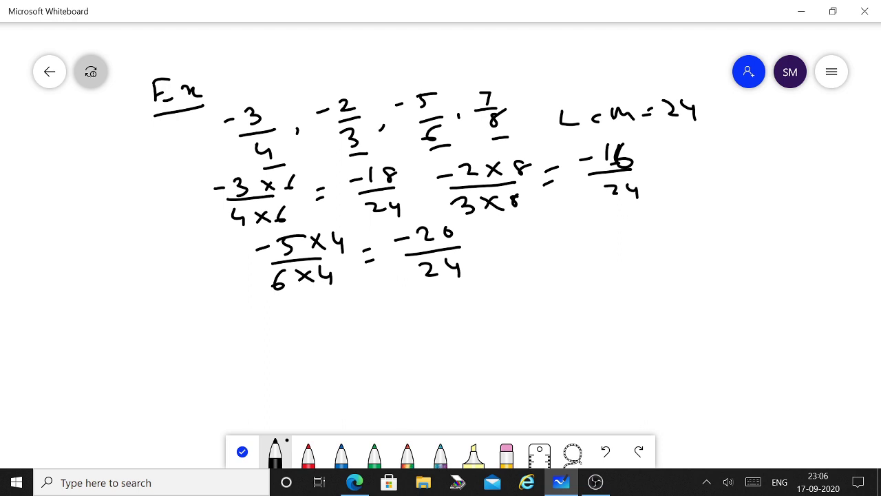
Convert 7/8 to (7×3)/(8×3) = 21/24.
{"action": "mouse_move", "coordinate": [515, 221]}
{"action": "left_mouse_down"}
{"action": "mouse_move", "coordinate": [535, 223]}
{"action": "mouse_move", "coordinate": [533, 235]}
{"action": "left_mouse_up"}
{"action": "mouse_move", "coordinate": [513, 244]}
{"action": "left_mouse_down"}
{"action": "mouse_move", "coordinate": [573, 239]}
{"action": "mouse_move", "coordinate": [537, 256]}
{"action": "mouse_move", "coordinate": [571, 265]}
{"action": "left_mouse_up"}
{"action": "mouse_move", "coordinate": [572, 250]}
{"action": "left_mouse_down"}
{"action": "mouse_move", "coordinate": [557, 265]}
{"action": "mouse_move", "coordinate": [589, 259]}
{"action": "mouse_move", "coordinate": [580, 264]}
{"action": "left_mouse_up"}
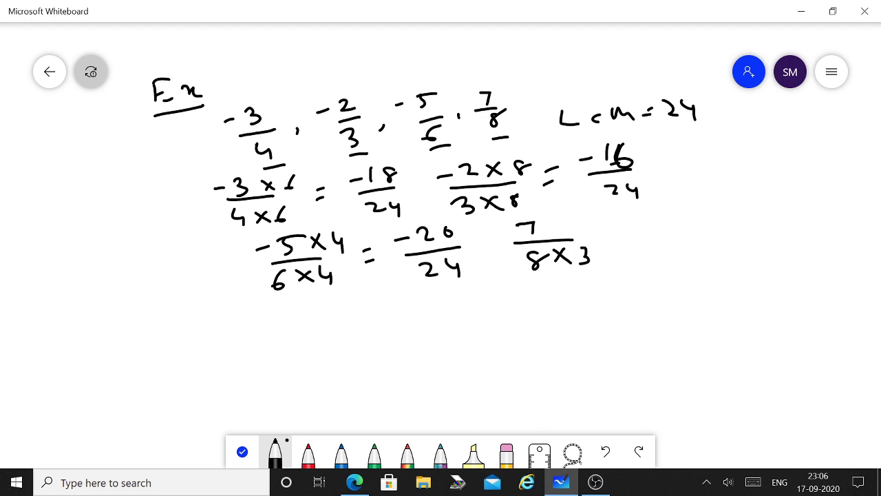
{"action": "left_click_drag", "start_coordinate": [554, 222], "coordinate": [560, 233]}
{"action": "mouse_move", "coordinate": [564, 220]}
{"action": "left_mouse_down"}
{"action": "mouse_move", "coordinate": [555, 232]}
{"action": "mouse_move", "coordinate": [571, 235]}
{"action": "left_mouse_up"}
{"action": "left_click_drag", "start_coordinate": [580, 214], "coordinate": [584, 228]}
{"action": "left_click_drag", "start_coordinate": [611, 239], "coordinate": [622, 237]}
{"action": "mouse_move", "coordinate": [617, 228]}
{"action": "left_mouse_down"}
{"action": "mouse_move", "coordinate": [658, 215]}
{"action": "mouse_move", "coordinate": [685, 222]}
{"action": "left_mouse_up"}
{"action": "left_click_drag", "start_coordinate": [654, 237], "coordinate": [704, 233]}
{"action": "mouse_move", "coordinate": [667, 254]}
{"action": "left_mouse_down"}
{"action": "mouse_move", "coordinate": [690, 264]}
{"action": "mouse_move", "coordinate": [707, 255]}
{"action": "left_mouse_up"}
{"action": "left_click_drag", "start_coordinate": [707, 250], "coordinate": [709, 265]}
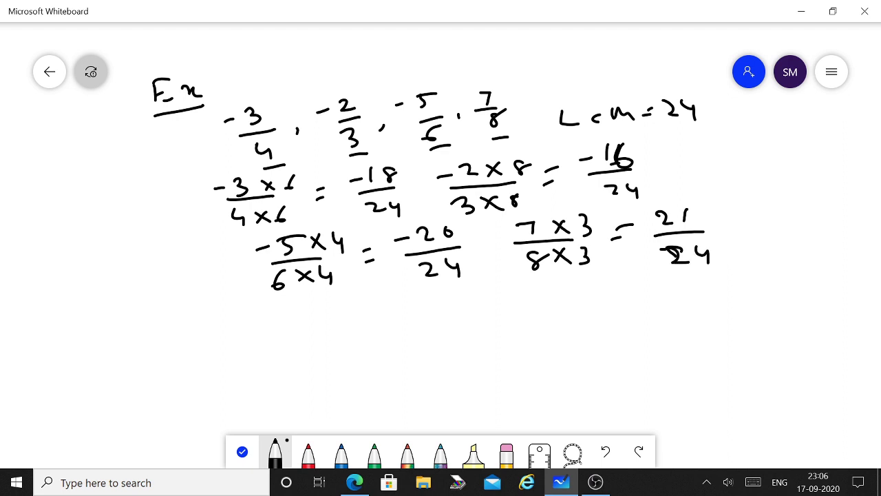
Tick the four results -18/24, -16/24, -20/24 and 21/24.
{"action": "left_click_drag", "start_coordinate": [399, 158], "coordinate": [434, 152]}
{"action": "mouse_move", "coordinate": [635, 137]}
{"action": "left_mouse_down"}
{"action": "mouse_move", "coordinate": [654, 140]}
{"action": "mouse_move", "coordinate": [671, 130]}
{"action": "left_mouse_up"}
{"action": "mouse_move", "coordinate": [463, 224]}
{"action": "left_mouse_down"}
{"action": "mouse_move", "coordinate": [470, 230]}
{"action": "mouse_move", "coordinate": [493, 219]}
{"action": "left_mouse_up"}
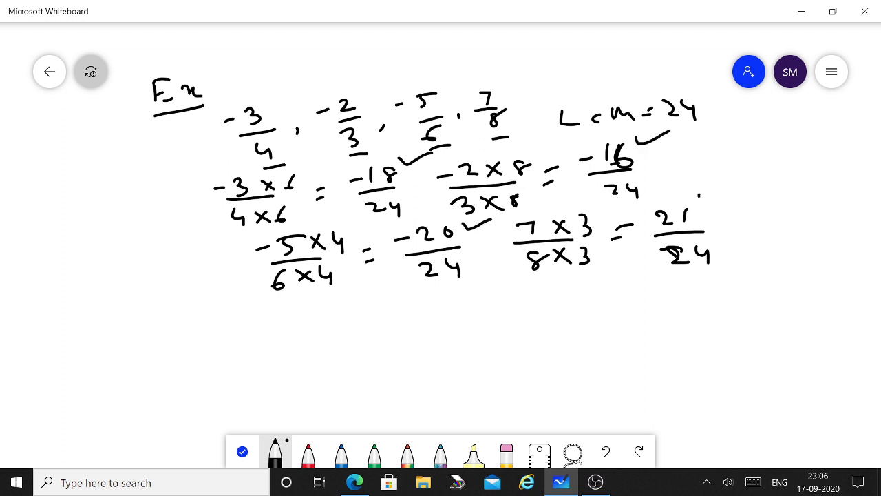
{"action": "left_click_drag", "start_coordinate": [699, 196], "coordinate": [735, 187]}
Write the ordering -20/24 < -18/24 < -16/24 < 21/24.
{"action": "left_click_drag", "start_coordinate": [304, 309], "coordinate": [344, 310]}
{"action": "mouse_move", "coordinate": [347, 300]}
{"action": "left_mouse_down"}
{"action": "mouse_move", "coordinate": [363, 313]}
{"action": "mouse_move", "coordinate": [350, 340]}
{"action": "mouse_move", "coordinate": [369, 333]}
{"action": "mouse_move", "coordinate": [369, 343]}
{"action": "left_mouse_up"}
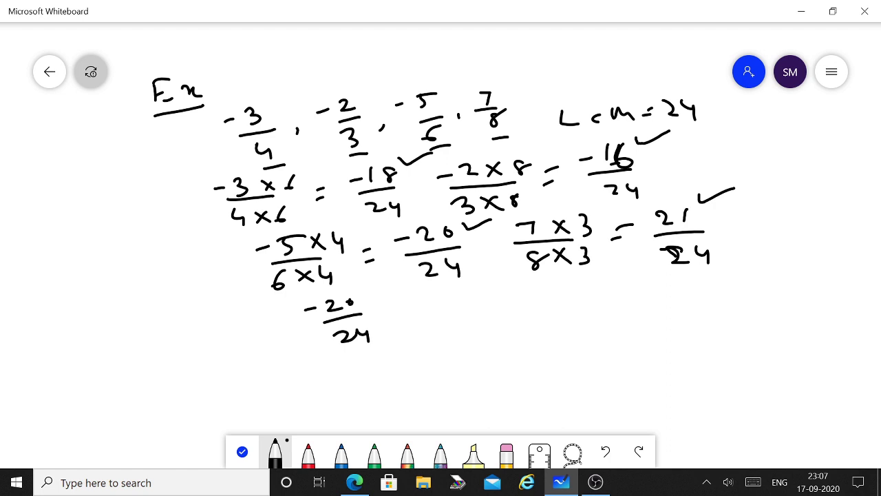
{"action": "mouse_move", "coordinate": [387, 299]}
{"action": "left_mouse_down"}
{"action": "mouse_move", "coordinate": [398, 321]}
{"action": "mouse_move", "coordinate": [428, 291]}
{"action": "mouse_move", "coordinate": [469, 293]}
{"action": "mouse_move", "coordinate": [438, 308]}
{"action": "mouse_move", "coordinate": [479, 301]}
{"action": "left_mouse_up"}
{"action": "left_click_drag", "start_coordinate": [445, 321], "coordinate": [468, 331]}
{"action": "left_click_drag", "start_coordinate": [472, 318], "coordinate": [485, 332]}
{"action": "mouse_move", "coordinate": [518, 285]}
{"action": "left_mouse_down"}
{"action": "mouse_move", "coordinate": [507, 299]}
{"action": "mouse_move", "coordinate": [534, 303]}
{"action": "mouse_move", "coordinate": [555, 282]}
{"action": "mouse_move", "coordinate": [566, 285]}
{"action": "left_mouse_up"}
{"action": "mouse_move", "coordinate": [586, 272]}
{"action": "left_mouse_down"}
{"action": "mouse_move", "coordinate": [577, 286]}
{"action": "mouse_move", "coordinate": [595, 293]}
{"action": "mouse_move", "coordinate": [583, 316]}
{"action": "left_mouse_up"}
{"action": "left_click", "coordinate": [562, 299]}
{"action": "left_click_drag", "start_coordinate": [590, 304], "coordinate": [602, 320]}
{"action": "mouse_move", "coordinate": [628, 278]}
{"action": "left_mouse_down"}
{"action": "mouse_move", "coordinate": [627, 293]}
{"action": "mouse_move", "coordinate": [642, 297]}
{"action": "left_mouse_up"}
{"action": "left_click_drag", "start_coordinate": [645, 274], "coordinate": [657, 283]}
{"action": "mouse_move", "coordinate": [664, 270]}
{"action": "left_mouse_down"}
{"action": "mouse_move", "coordinate": [665, 284]}
{"action": "mouse_move", "coordinate": [682, 290]}
{"action": "mouse_move", "coordinate": [670, 313]}
{"action": "mouse_move", "coordinate": [690, 311]}
{"action": "left_mouse_up"}
{"action": "left_click_drag", "start_coordinate": [689, 309], "coordinate": [692, 321]}
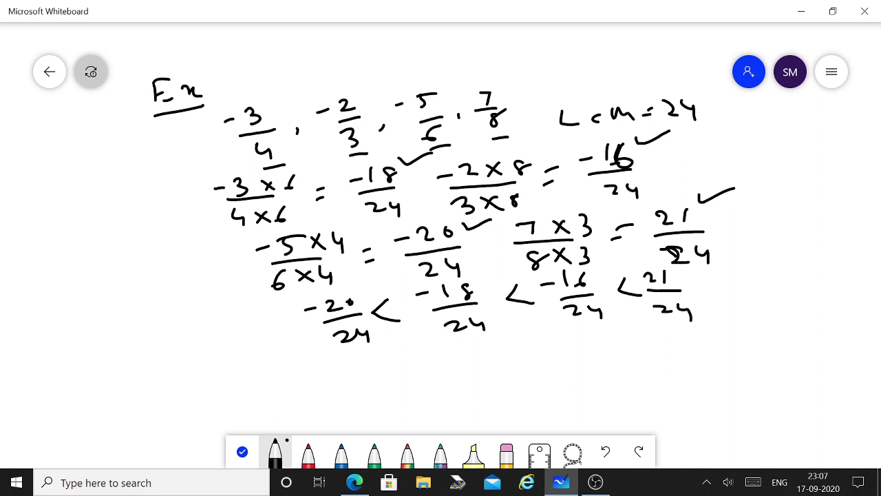
Below it, write -5/6 < -3/4 < -2/3 < 7/8.
{"action": "left_click_drag", "start_coordinate": [275, 359], "coordinate": [290, 358]}
{"action": "mouse_move", "coordinate": [301, 349]}
{"action": "left_mouse_down"}
{"action": "mouse_move", "coordinate": [314, 360]}
{"action": "mouse_move", "coordinate": [303, 368]}
{"action": "left_mouse_up"}
{"action": "mouse_move", "coordinate": [298, 351]}
{"action": "left_mouse_down"}
{"action": "mouse_move", "coordinate": [321, 346]}
{"action": "mouse_move", "coordinate": [310, 384]}
{"action": "mouse_move", "coordinate": [320, 384]}
{"action": "left_mouse_up"}
{"action": "mouse_move", "coordinate": [351, 353]}
{"action": "left_mouse_down"}
{"action": "mouse_move", "coordinate": [364, 374]}
{"action": "mouse_move", "coordinate": [409, 347]}
{"action": "mouse_move", "coordinate": [406, 357]}
{"action": "mouse_move", "coordinate": [424, 370]}
{"action": "left_mouse_up"}
{"action": "left_click_drag", "start_coordinate": [423, 369], "coordinate": [425, 382]}
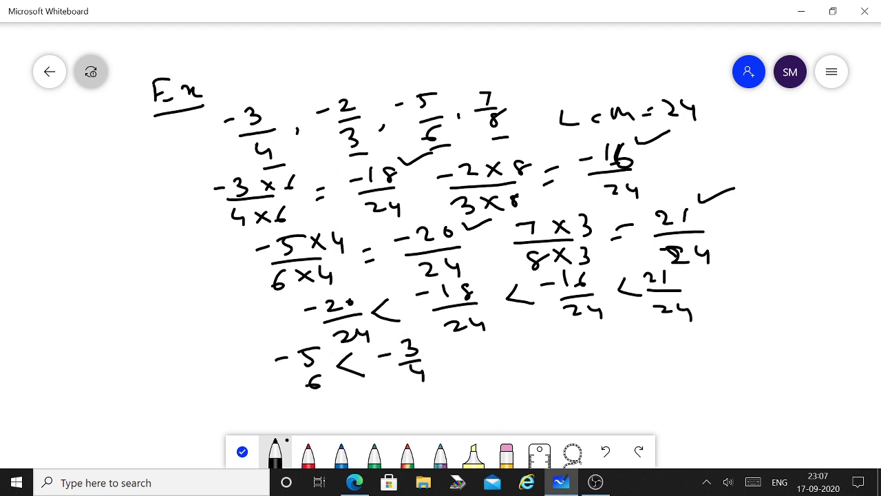
{"action": "mouse_move", "coordinate": [457, 343]}
{"action": "left_mouse_down"}
{"action": "mouse_move", "coordinate": [471, 358]}
{"action": "mouse_move", "coordinate": [498, 340]}
{"action": "mouse_move", "coordinate": [532, 345]}
{"action": "left_mouse_up"}
{"action": "mouse_move", "coordinate": [526, 359]}
{"action": "left_mouse_down"}
{"action": "mouse_move", "coordinate": [539, 356]}
{"action": "mouse_move", "coordinate": [523, 370]}
{"action": "left_mouse_up"}
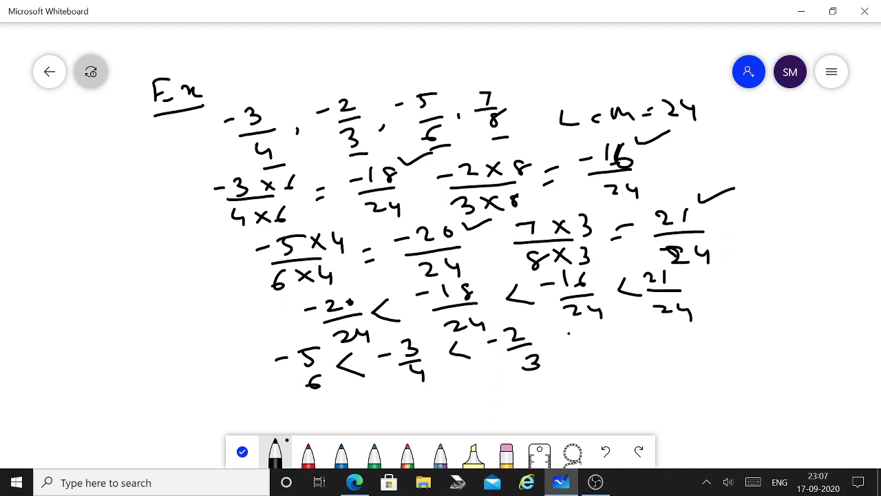
{"action": "mouse_move", "coordinate": [569, 334]}
{"action": "left_mouse_down"}
{"action": "mouse_move", "coordinate": [581, 352]}
{"action": "mouse_move", "coordinate": [609, 336]}
{"action": "mouse_move", "coordinate": [611, 344]}
{"action": "left_mouse_up"}
{"action": "left_click_drag", "start_coordinate": [600, 347], "coordinate": [632, 352]}
{"action": "left_click", "coordinate": [506, 451]}
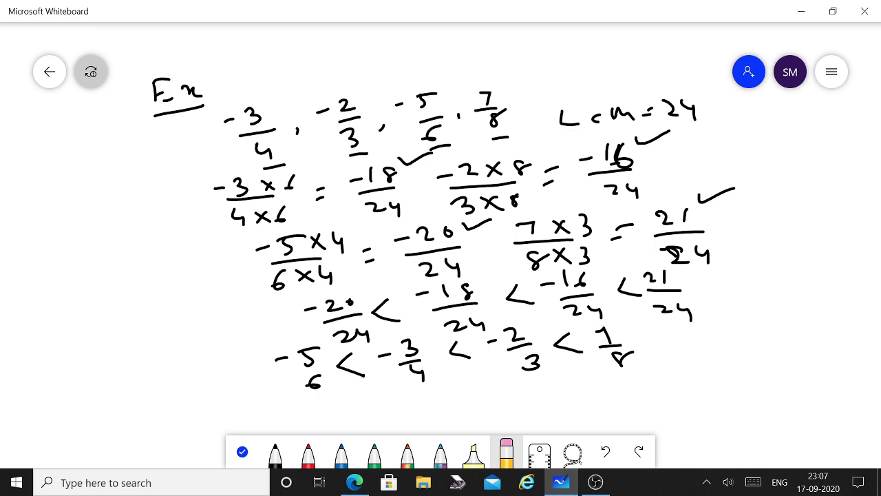
Wipe the ordered-fractions example using Clear canvas, then reselect the black pen.
{"action": "left_click", "coordinate": [506, 451]}
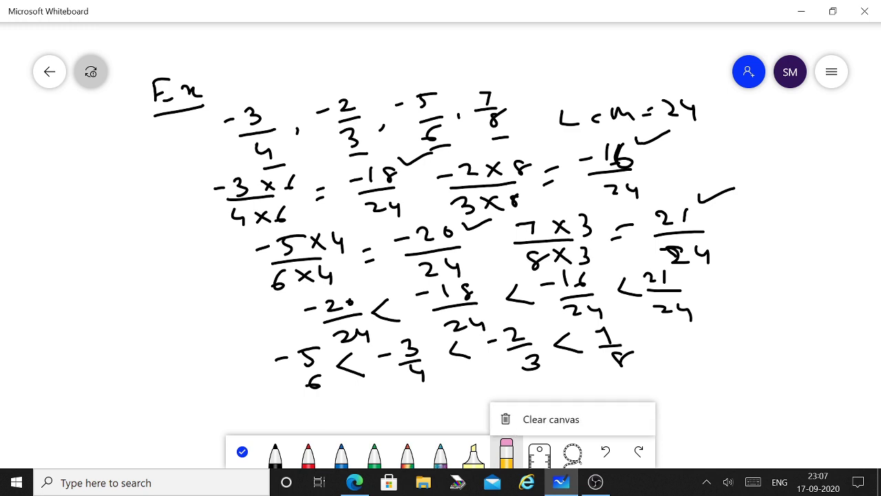
{"action": "left_click", "coordinate": [551, 419]}
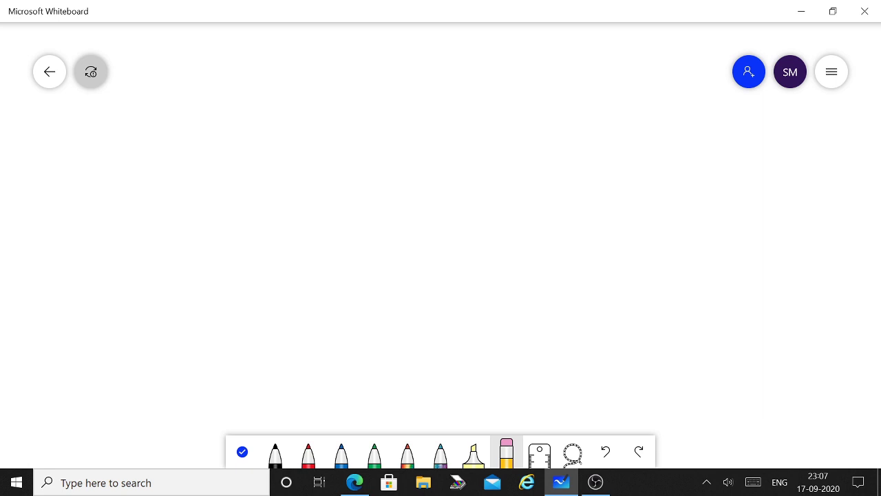
{"action": "left_click", "coordinate": [275, 453]}
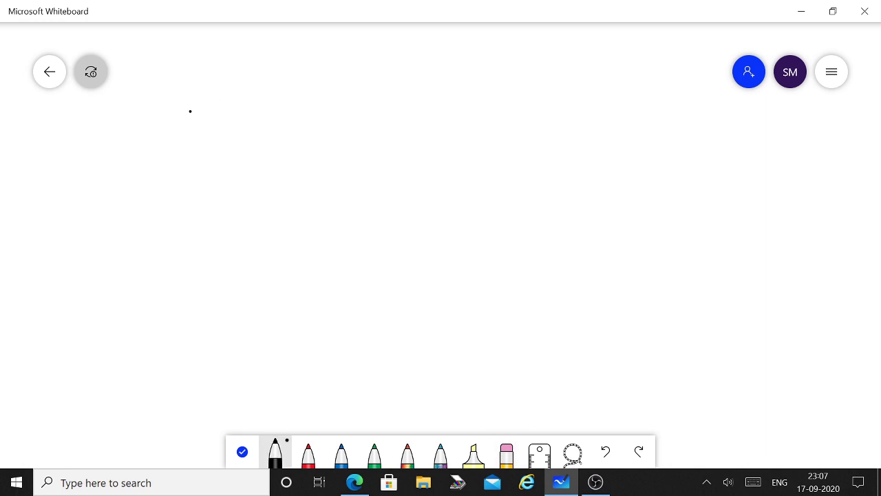
Write the fractions 1/2 and -1/2 side by side.
{"action": "mouse_move", "coordinate": [190, 112]}
{"action": "left_mouse_down"}
{"action": "mouse_move", "coordinate": [192, 122]}
{"action": "mouse_move", "coordinate": [204, 120]}
{"action": "left_mouse_up"}
{"action": "left_click_drag", "start_coordinate": [203, 127], "coordinate": [228, 137]}
{"action": "left_click_drag", "start_coordinate": [237, 125], "coordinate": [301, 109]}
{"action": "mouse_move", "coordinate": [295, 116]}
{"action": "left_mouse_down"}
{"action": "mouse_move", "coordinate": [330, 128]}
{"action": "mouse_move", "coordinate": [158, 135]}
{"action": "mouse_move", "coordinate": [345, 104]}
{"action": "left_mouse_up"}
Draw a number line with 0 marked, labelled -ve on the left and +ve on the right.
{"action": "left_click_drag", "start_coordinate": [367, 148], "coordinate": [769, 131]}
{"action": "mouse_move", "coordinate": [583, 136]}
{"action": "left_mouse_down"}
{"action": "mouse_move", "coordinate": [604, 172]}
{"action": "mouse_move", "coordinate": [601, 161]}
{"action": "left_mouse_up"}
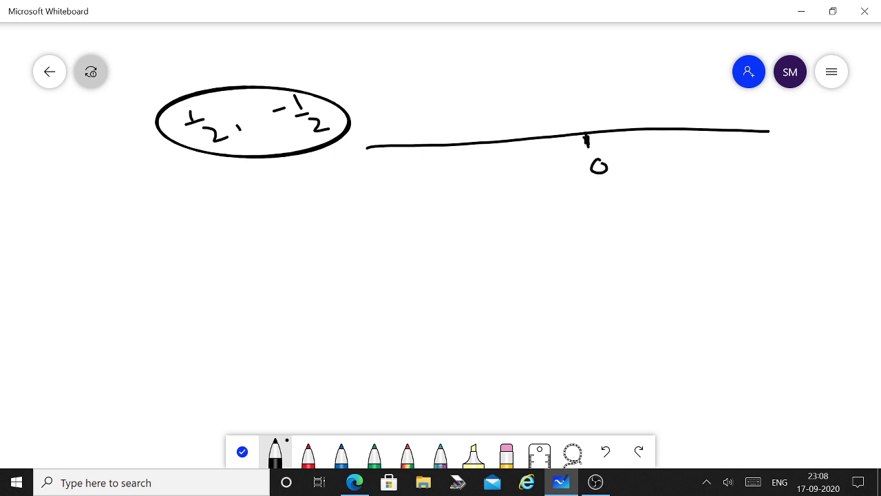
{"action": "mouse_move", "coordinate": [359, 176]}
{"action": "left_mouse_down"}
{"action": "mouse_move", "coordinate": [391, 174]}
{"action": "mouse_move", "coordinate": [399, 162]}
{"action": "left_mouse_up"}
{"action": "left_click_drag", "start_coordinate": [416, 167], "coordinate": [429, 170]}
{"action": "mouse_move", "coordinate": [750, 156]}
{"action": "left_mouse_down"}
{"action": "mouse_move", "coordinate": [765, 149]}
{"action": "mouse_move", "coordinate": [762, 162]}
{"action": "left_mouse_up"}
{"action": "mouse_move", "coordinate": [779, 149]}
{"action": "left_mouse_down"}
{"action": "mouse_move", "coordinate": [785, 163]}
{"action": "mouse_move", "coordinate": [792, 148]}
{"action": "left_mouse_up"}
{"action": "mouse_move", "coordinate": [797, 154]}
{"action": "left_mouse_down"}
{"action": "mouse_move", "coordinate": [806, 144]}
{"action": "mouse_move", "coordinate": [811, 158]}
{"action": "left_mouse_up"}
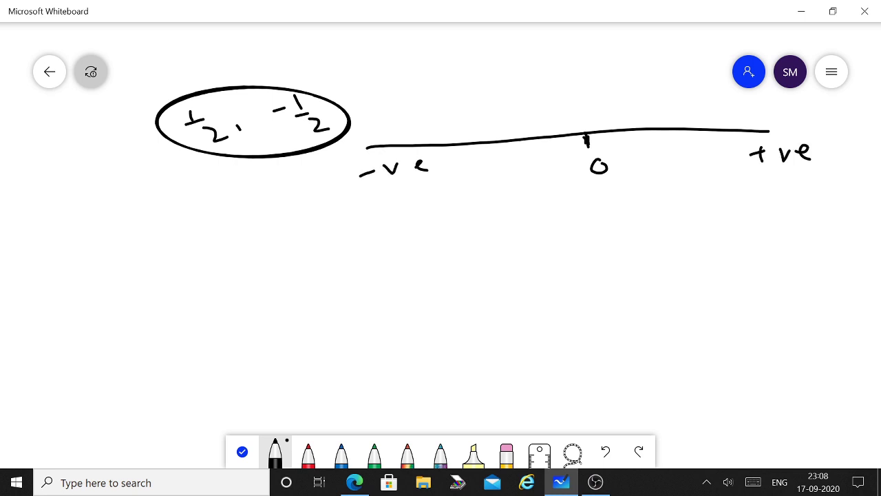
Mark -1 and 1 on the number line and tick 1/2 and -1/2 in the ellipse.
{"action": "mouse_move", "coordinate": [294, 72]}
{"action": "left_mouse_down"}
{"action": "mouse_move", "coordinate": [304, 78]}
{"action": "mouse_move", "coordinate": [332, 54]}
{"action": "left_mouse_up"}
{"action": "mouse_move", "coordinate": [492, 142]}
{"action": "left_mouse_down"}
{"action": "mouse_move", "coordinate": [495, 174]}
{"action": "mouse_move", "coordinate": [511, 185]}
{"action": "left_mouse_up"}
{"action": "left_click_drag", "start_coordinate": [690, 130], "coordinate": [691, 145]}
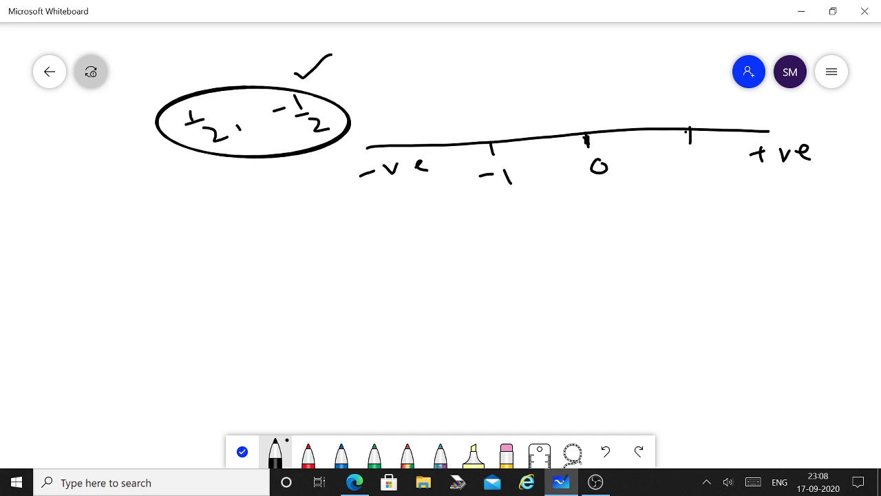
{"action": "mouse_move", "coordinate": [196, 84]}
{"action": "left_mouse_down"}
{"action": "mouse_move", "coordinate": [201, 90]}
{"action": "mouse_move", "coordinate": [236, 64]}
{"action": "left_mouse_up"}
{"action": "left_click_drag", "start_coordinate": [699, 159], "coordinate": [700, 170]}
{"action": "mouse_move", "coordinate": [302, 70]}
{"action": "left_mouse_down"}
{"action": "mouse_move", "coordinate": [293, 72]}
{"action": "mouse_move", "coordinate": [334, 153]}
{"action": "mouse_move", "coordinate": [289, 76]}
{"action": "left_mouse_up"}
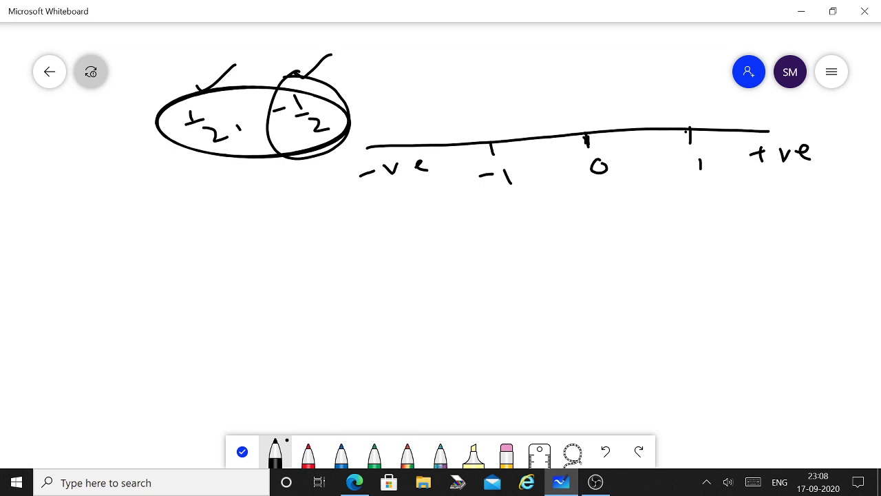
Plot a point between -1 and 0 and label it -1/2.
{"action": "left_click_drag", "start_coordinate": [534, 129], "coordinate": [536, 150]}
{"action": "left_click_drag", "start_coordinate": [534, 182], "coordinate": [563, 187]}
{"action": "left_click_drag", "start_coordinate": [562, 196], "coordinate": [587, 204]}
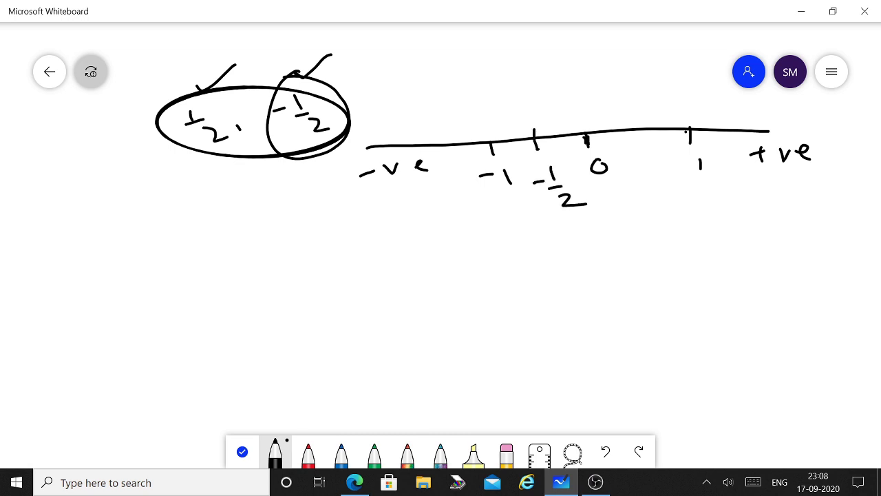